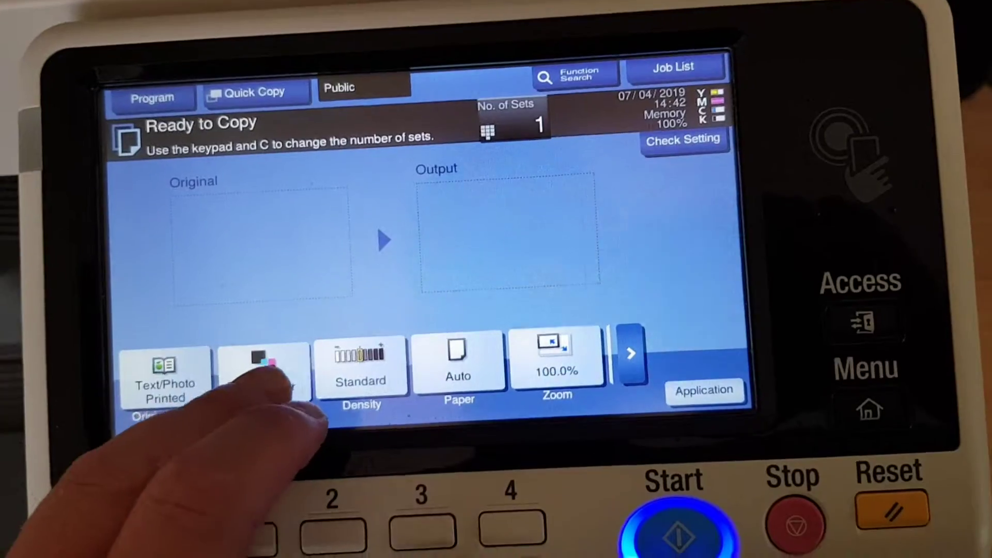
- Set the copy to Full Color on A4 paper from tray 1
left_click(250, 383)
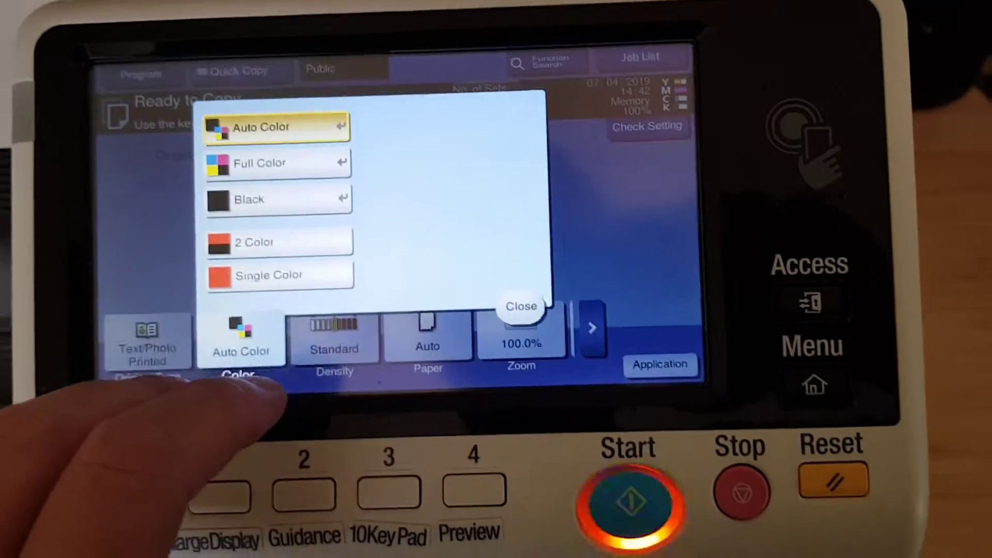
left_click(233, 155)
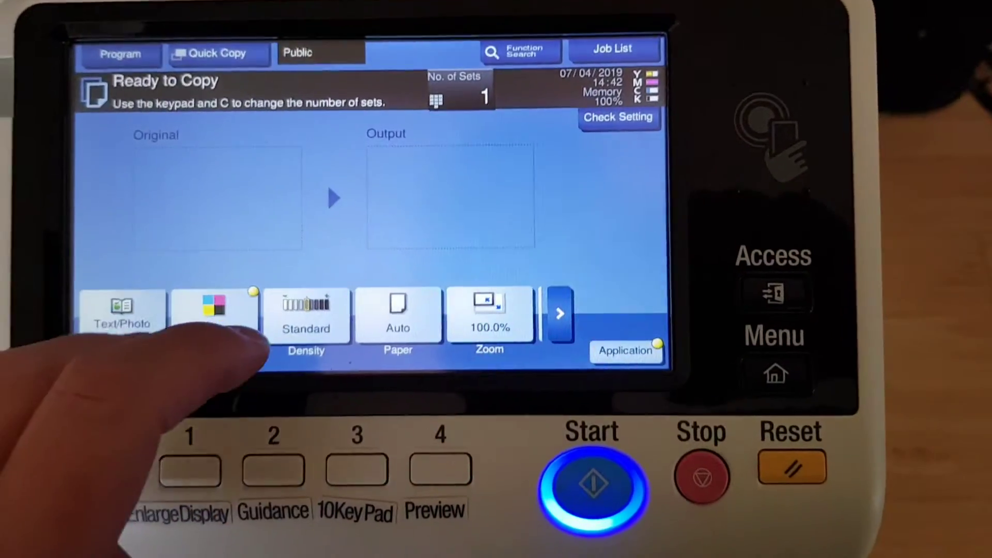
left_click(401, 310)
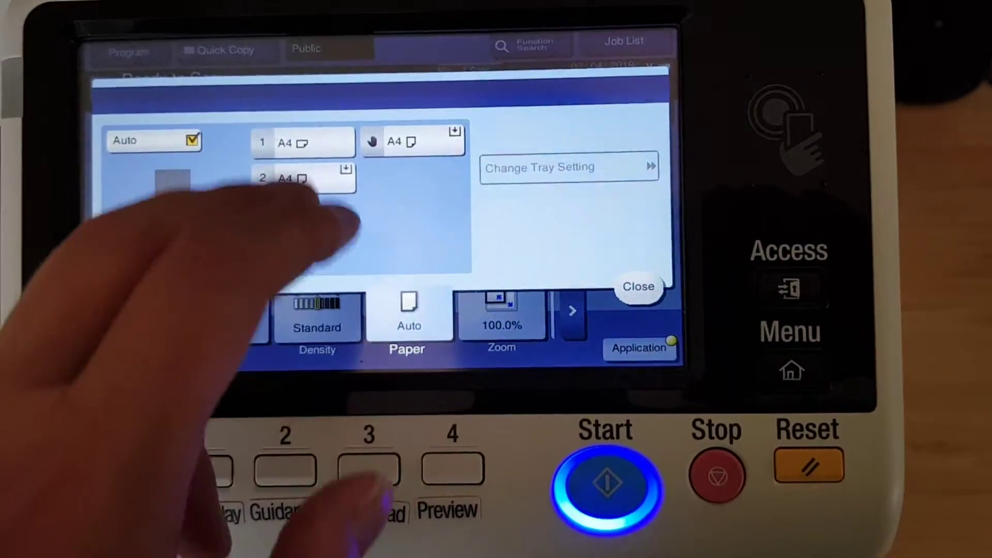
left_click(284, 140)
left_click(636, 290)
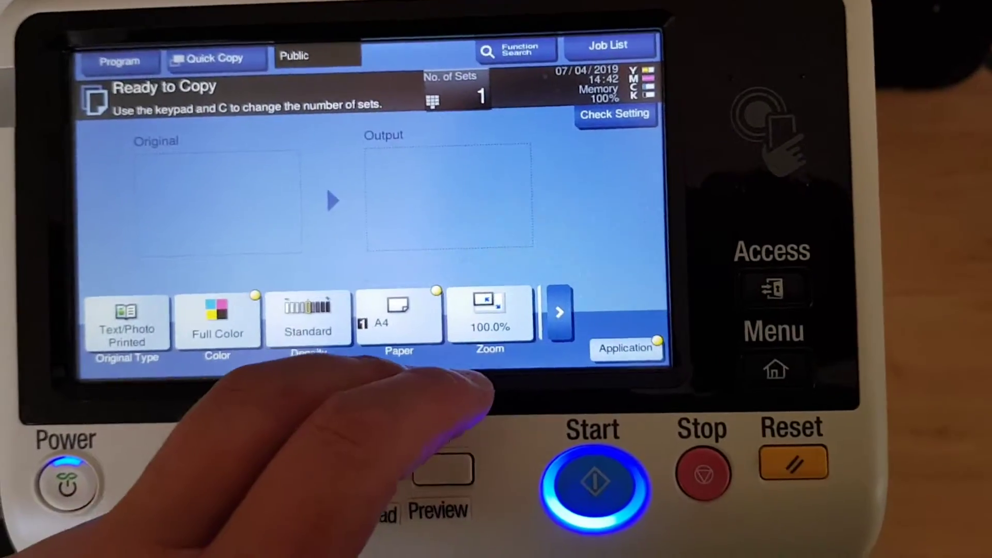
- Enlarge the copy to 200% and bring up the Application functions
left_click(497, 325)
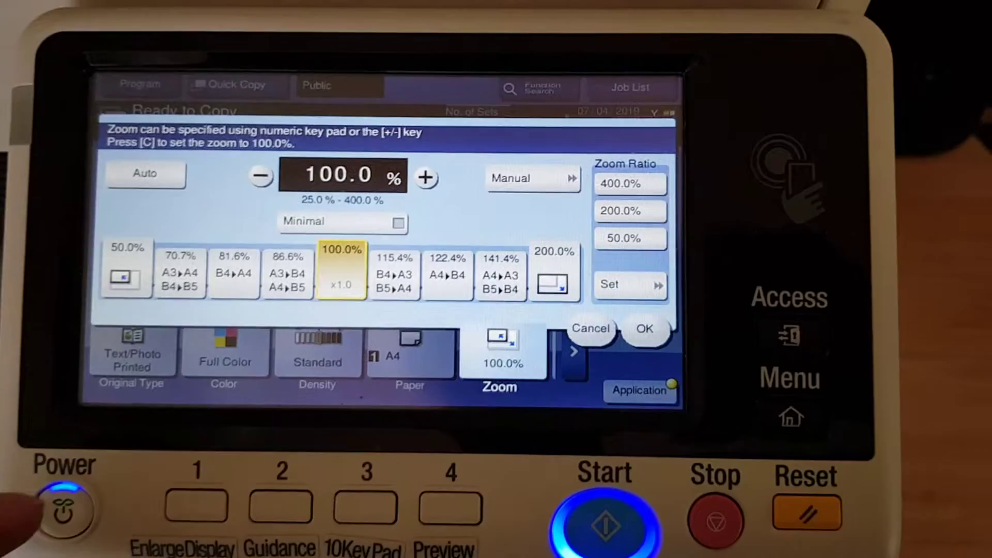
left_click(519, 267)
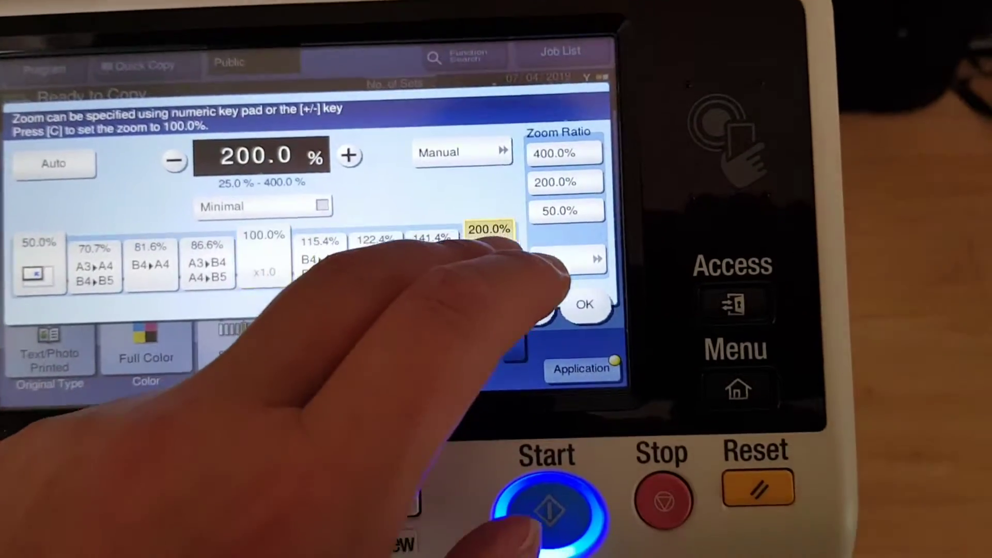
left_click(613, 322)
left_click(577, 363)
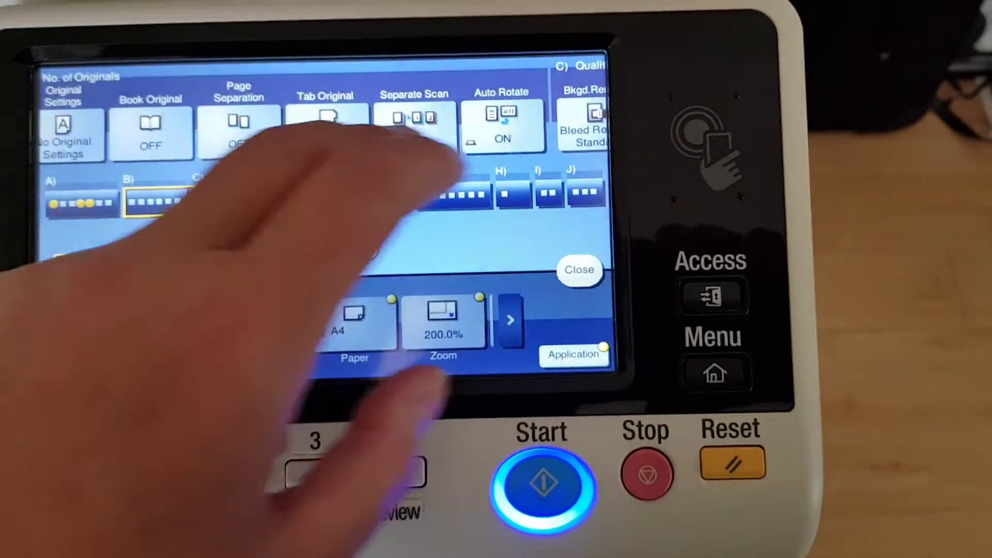
- In Color Adjust, go through the contrast, copy density, sharpness and saturation settings
left_click_drag(434, 117, 194, 117)
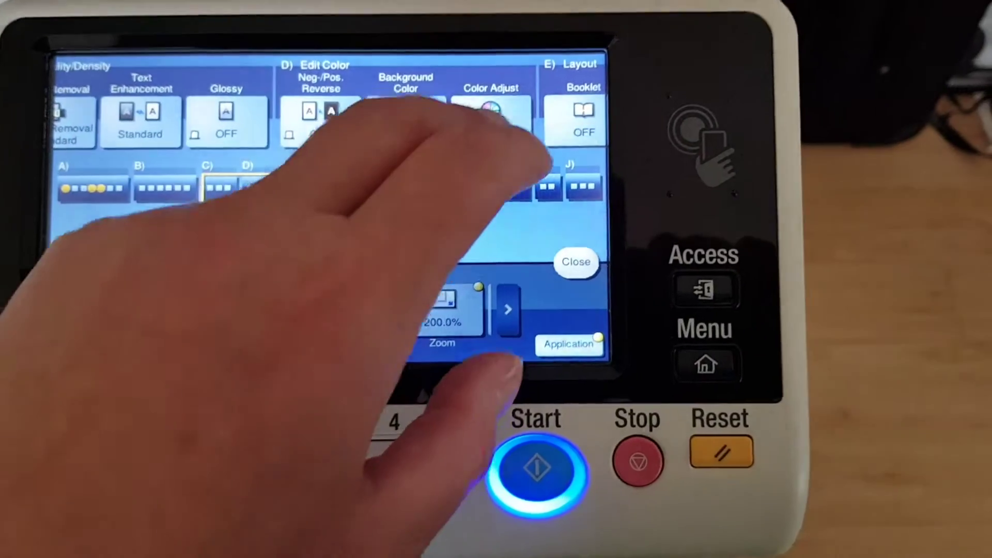
left_click(517, 112)
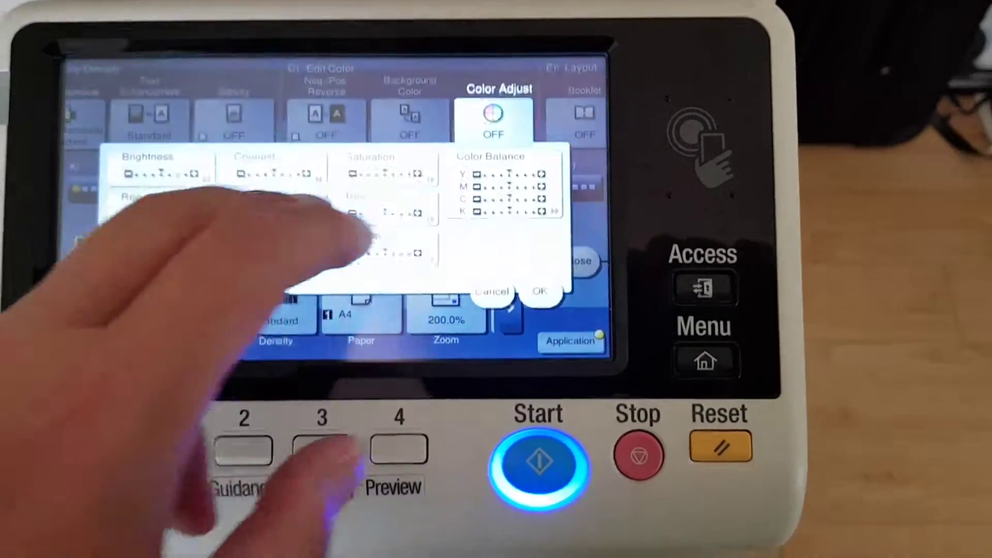
left_click(276, 152)
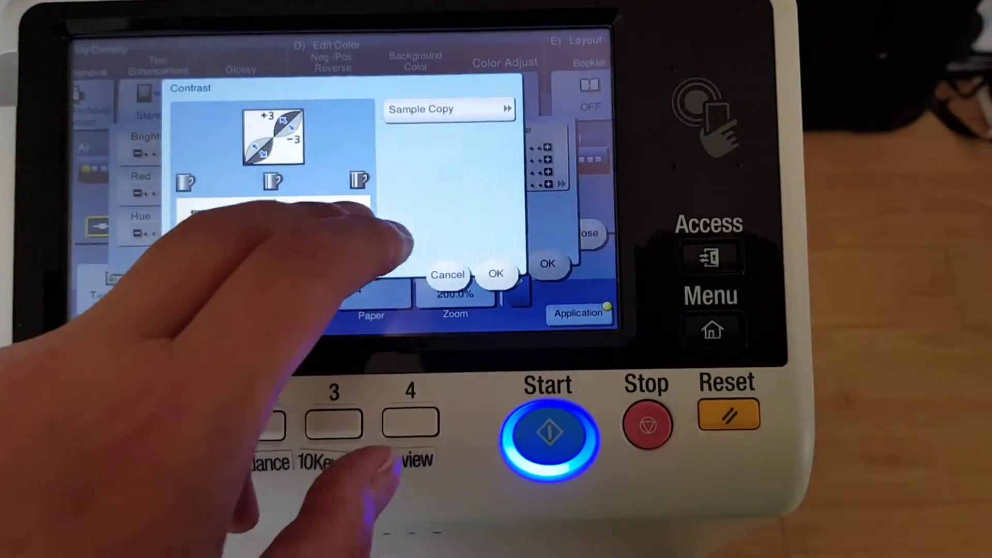
left_click(497, 273)
left_click(264, 233)
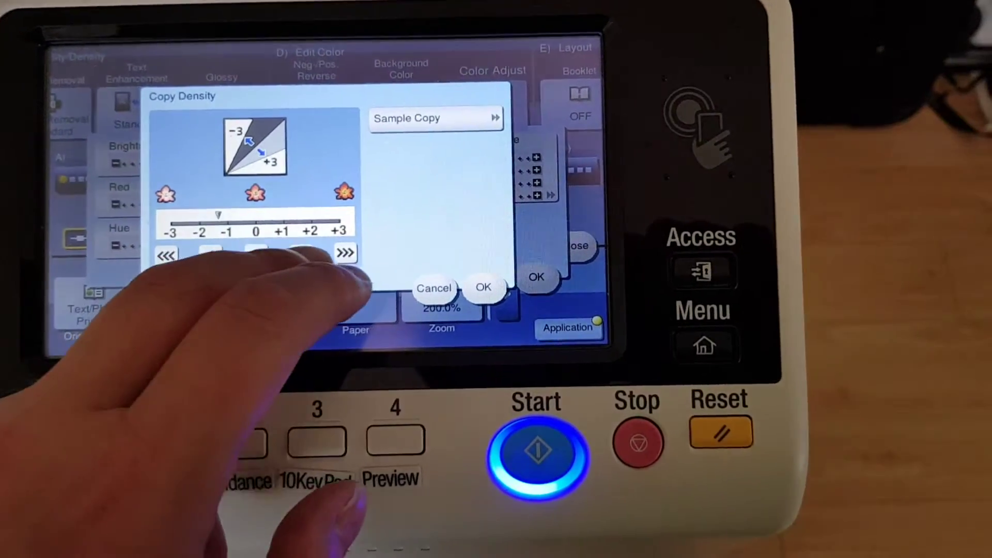
left_click(482, 288)
left_click(348, 240)
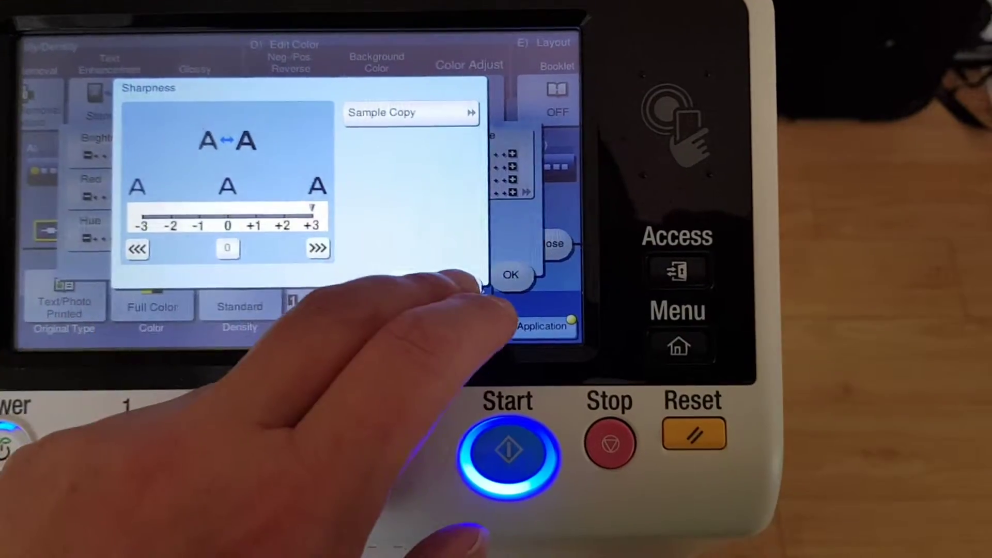
left_click(485, 289)
left_click(372, 163)
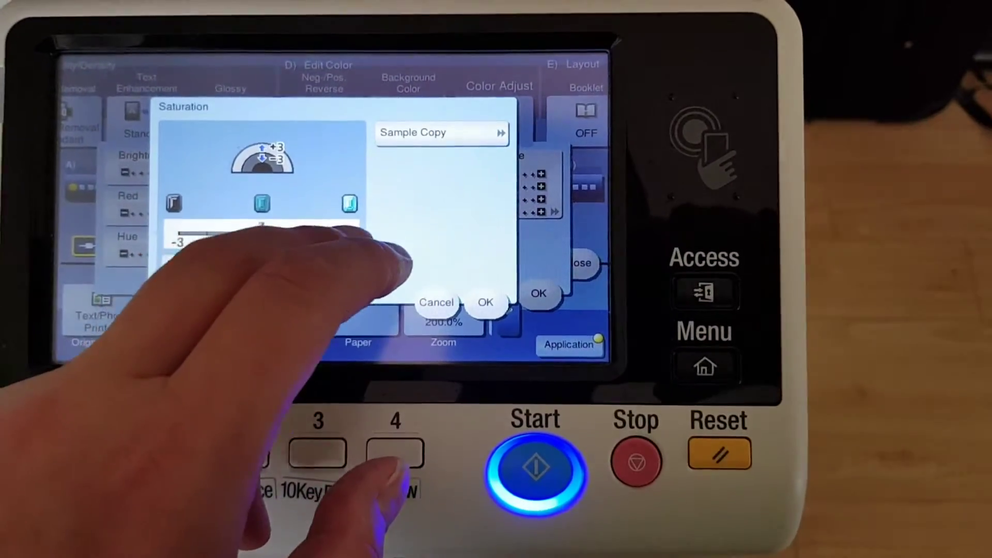
left_click(461, 300)
- Choose Black in Color Balance, save Color Adjust as ON, and close Application
left_click(472, 178)
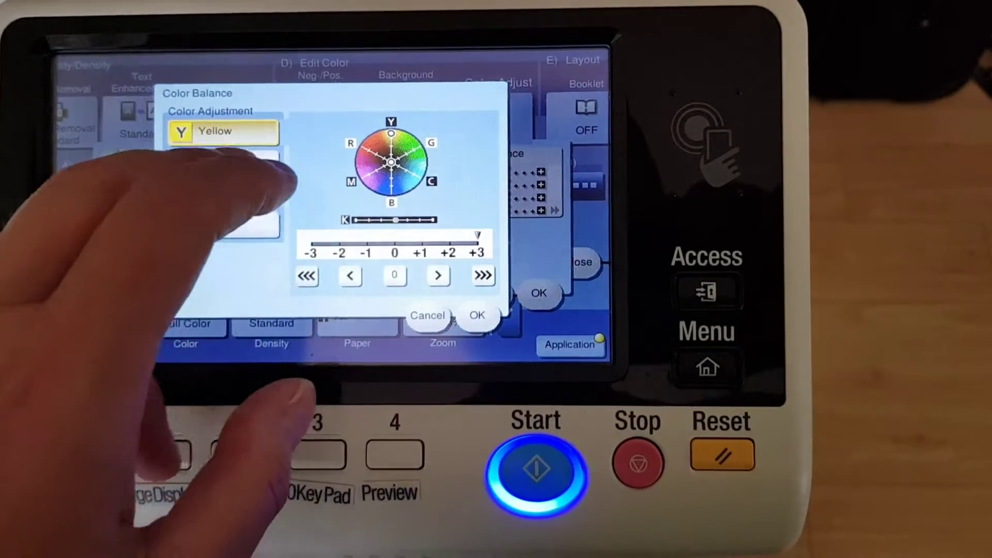
left_click(225, 172)
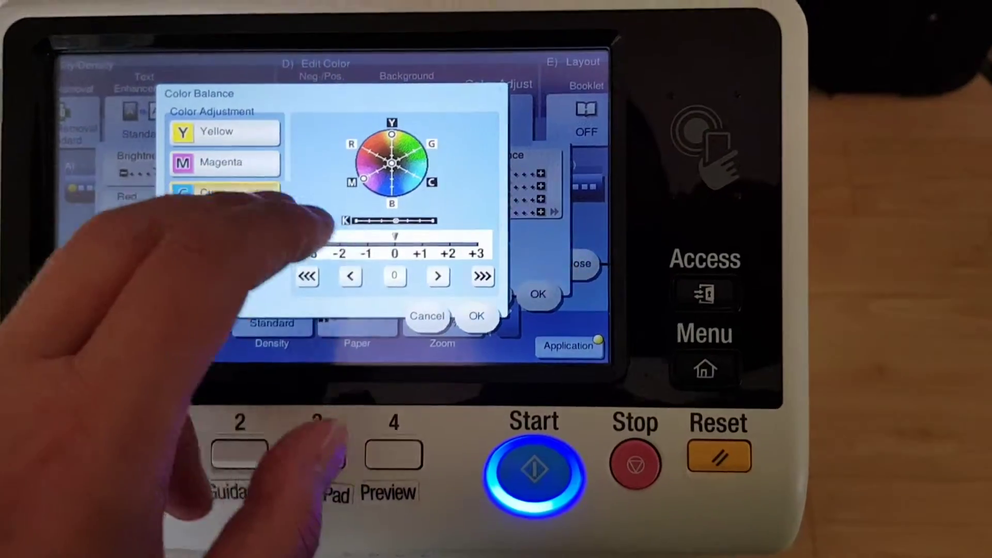
left_click(229, 188)
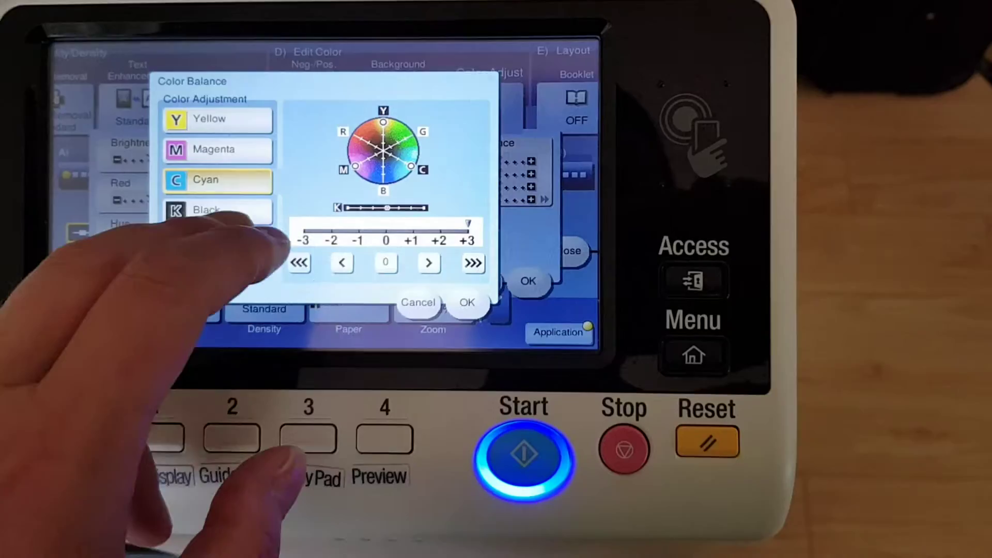
left_click(214, 212)
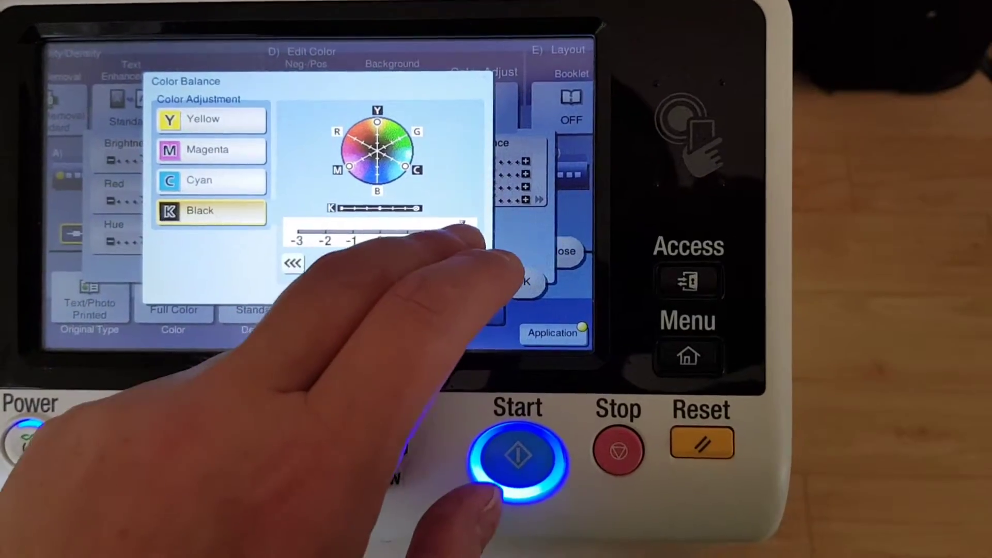
left_click(527, 281)
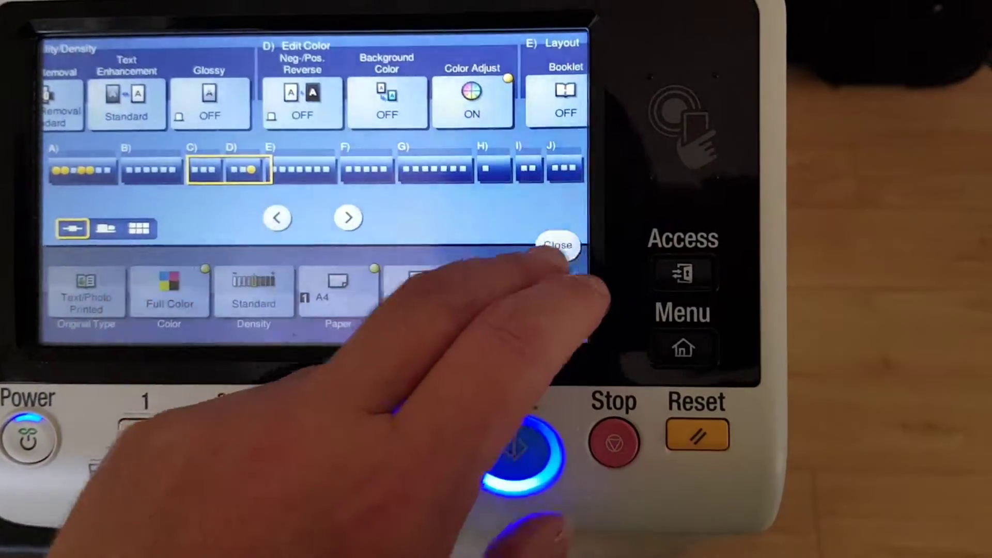
left_click(570, 250)
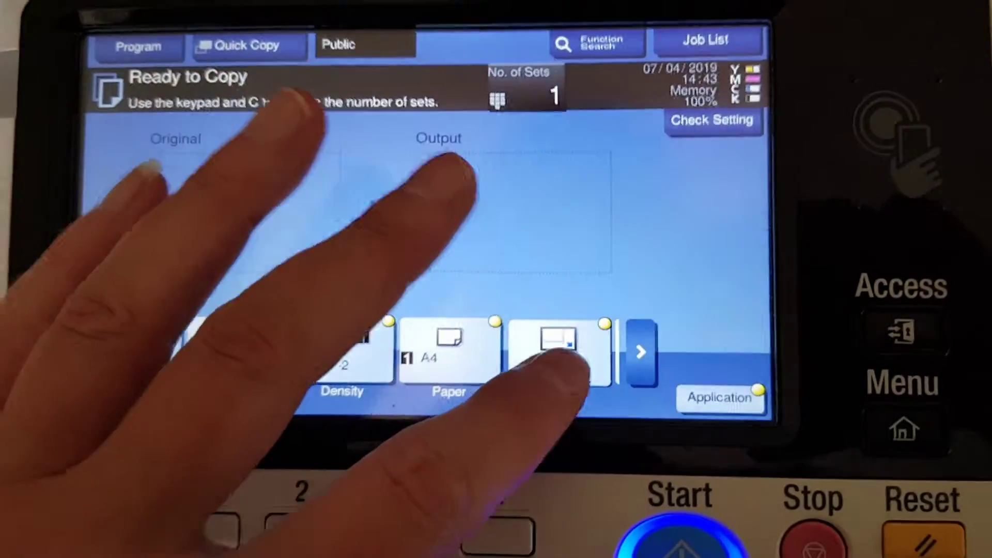
- Enter a manual zoom of 260% for both X and Y, then confirm it
left_click(563, 353)
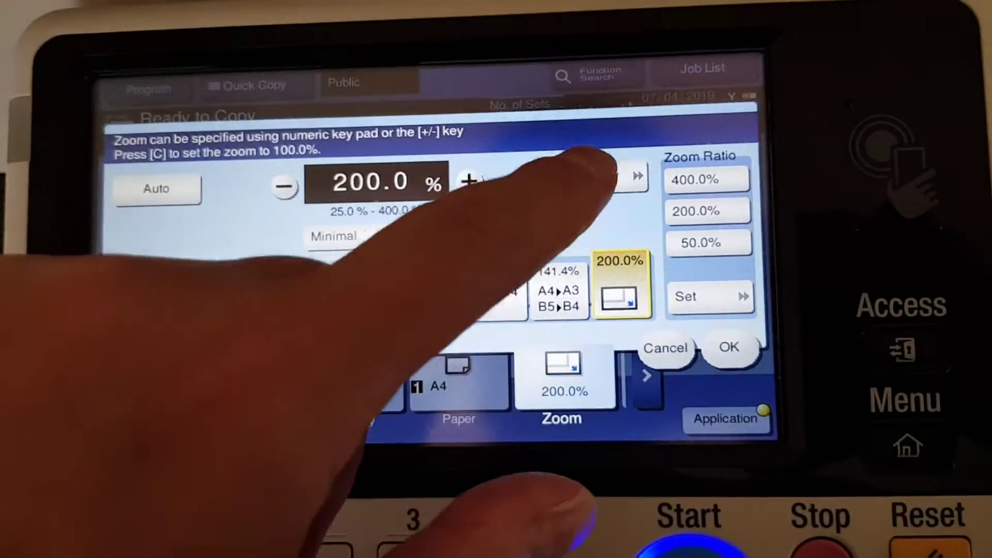
left_click(577, 180)
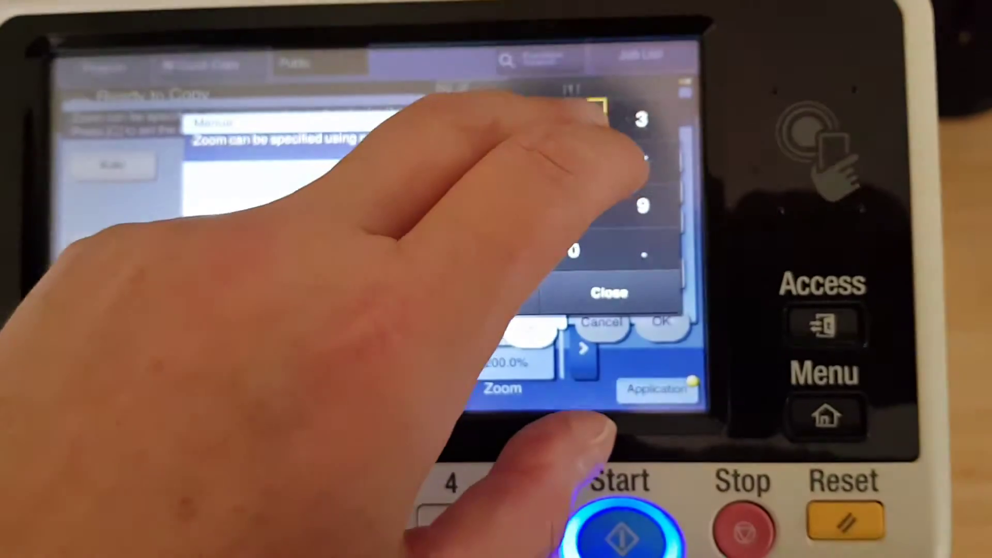
left_click(587, 123)
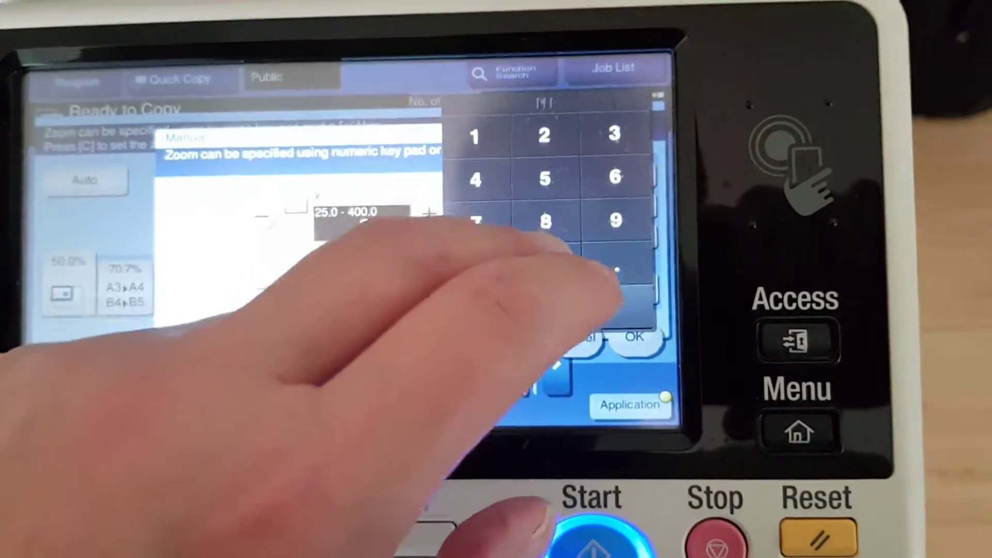
left_click(547, 267)
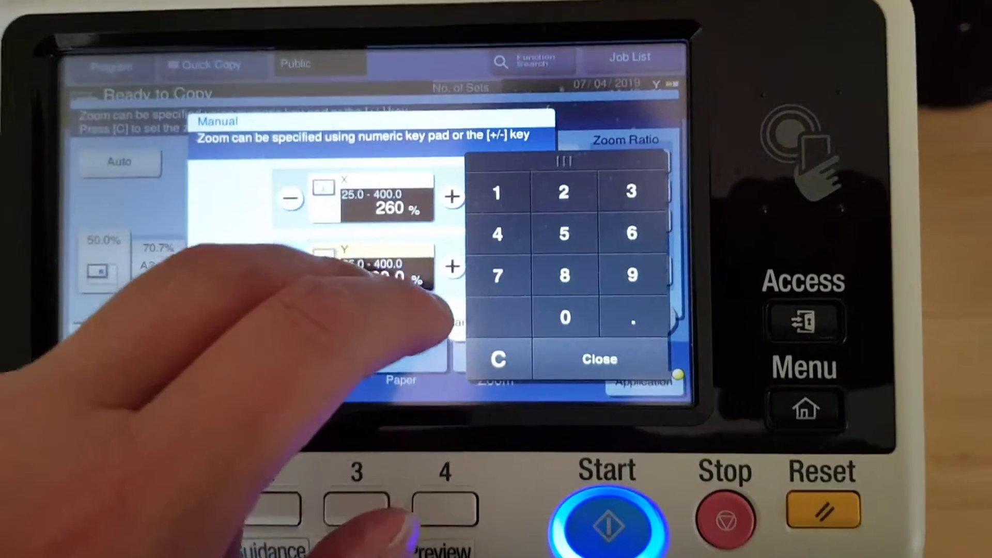
left_click(383, 268)
left_click(564, 192)
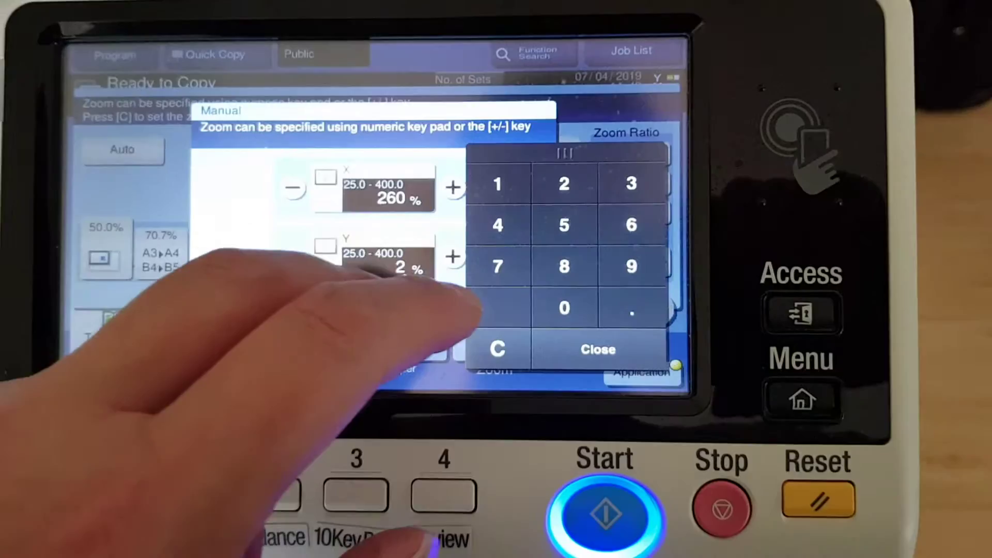
left_click(618, 225)
left_click(548, 311)
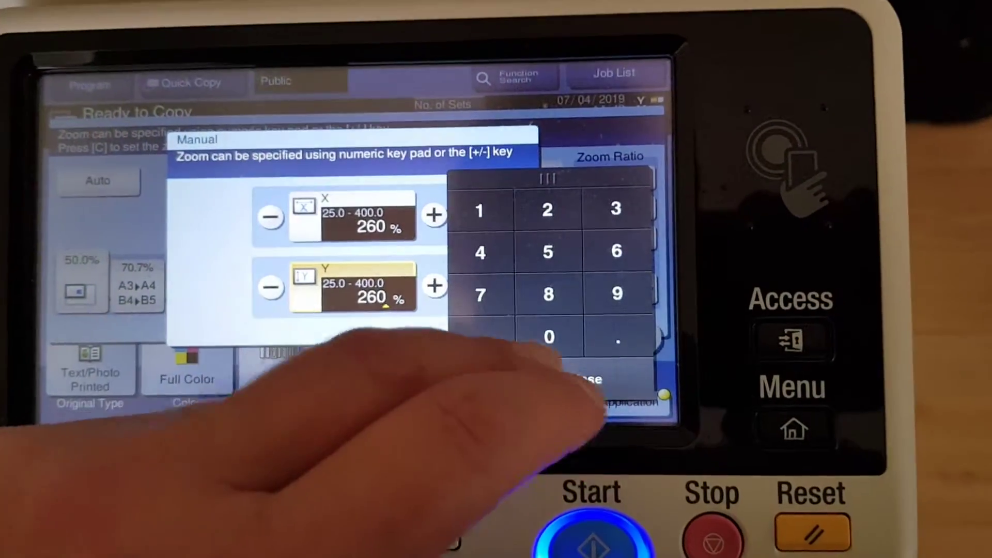
left_click(595, 372)
left_click(633, 319)
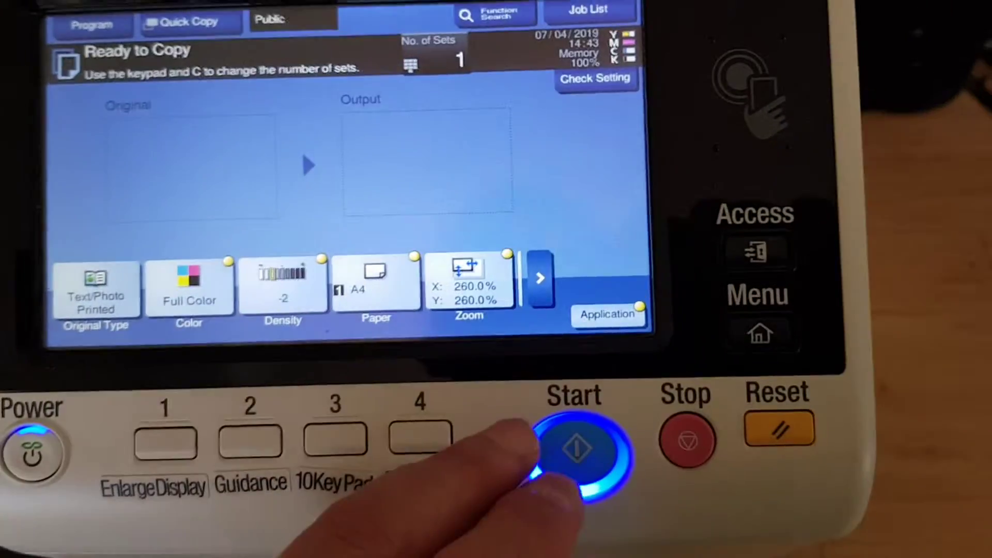
- Start scanning the original with the Start key
left_click(580, 448)
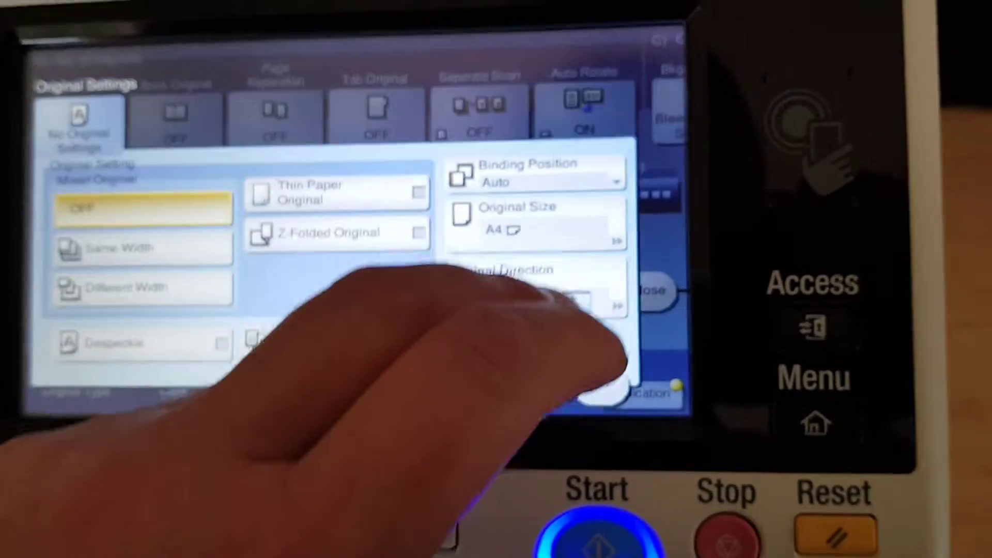
- Close Original Settings and select the Mirror Image option under E) Layout
left_click(612, 376)
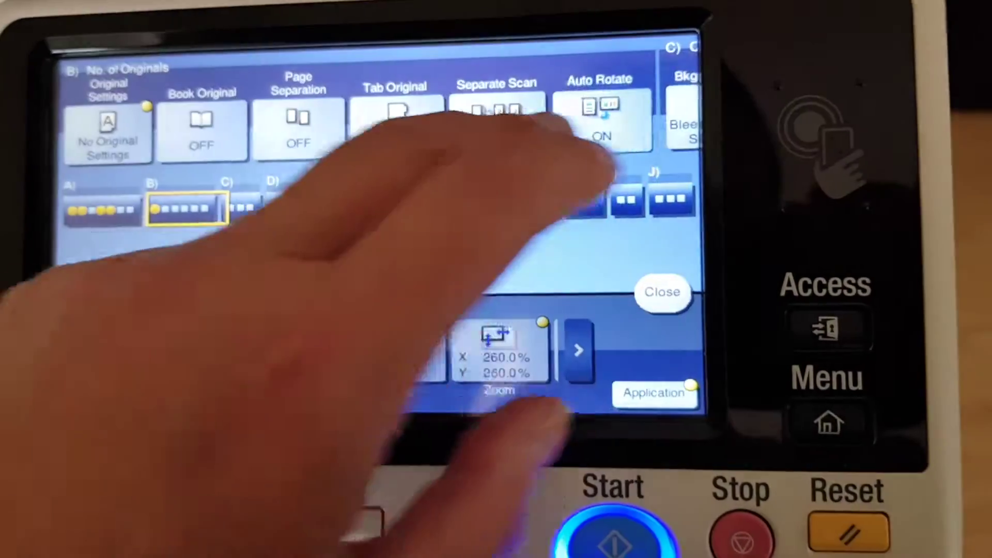
left_click_drag(542, 117, 233, 124)
left_click_drag(465, 124, 194, 132)
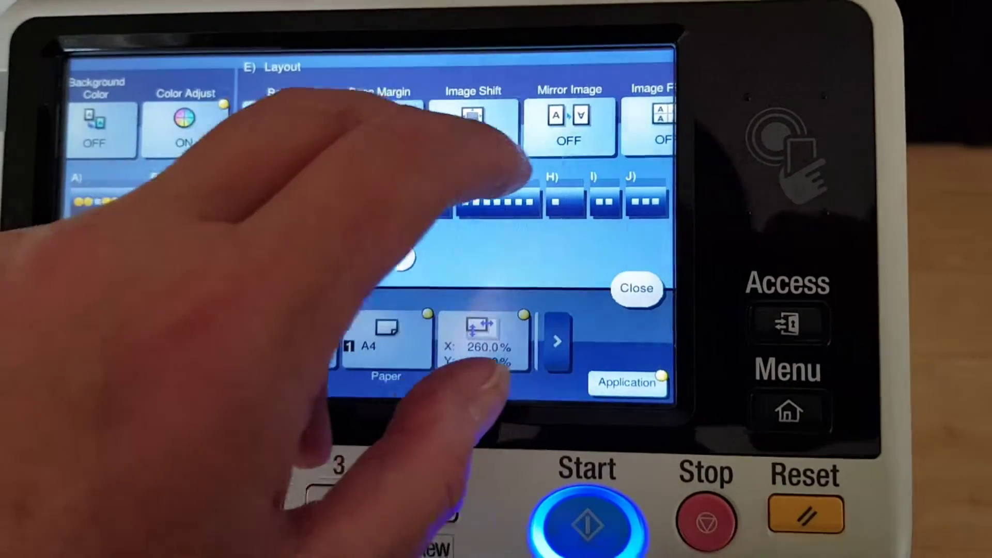
left_click(568, 120)
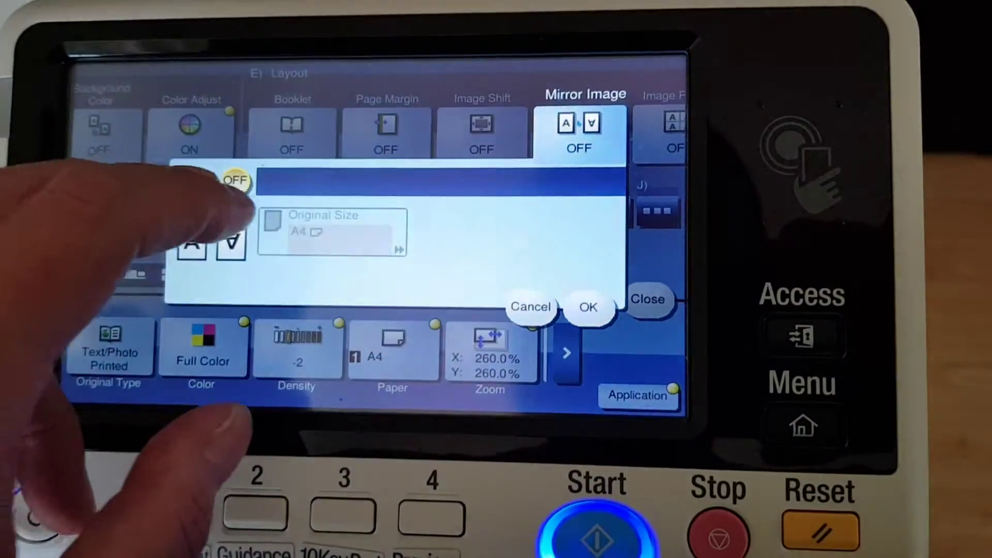
left_click(233, 240)
- Confirm Mirror Image, then scan the original and print two 260% full-colour copies
left_click(587, 306)
left_click(647, 299)
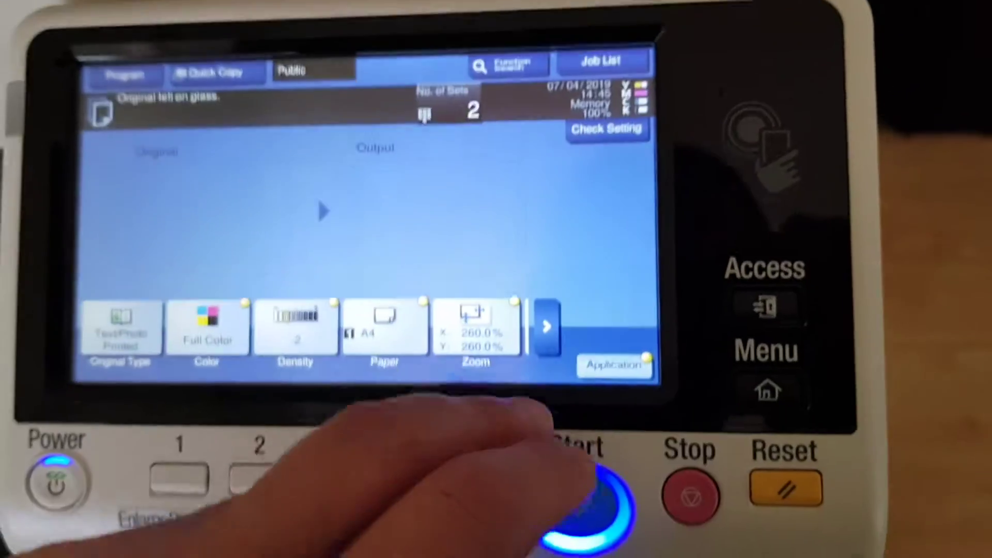
left_click(590, 503)
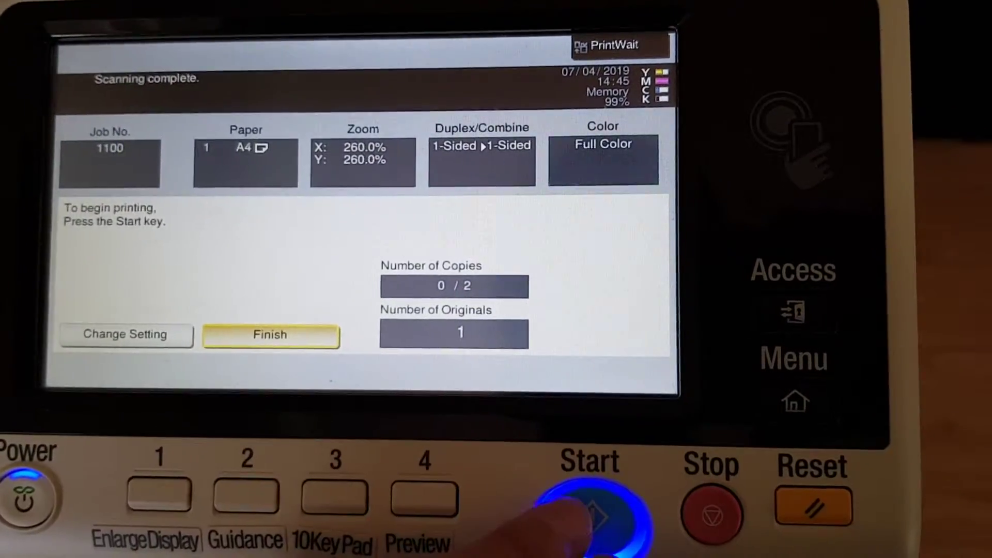
left_click(590, 508)
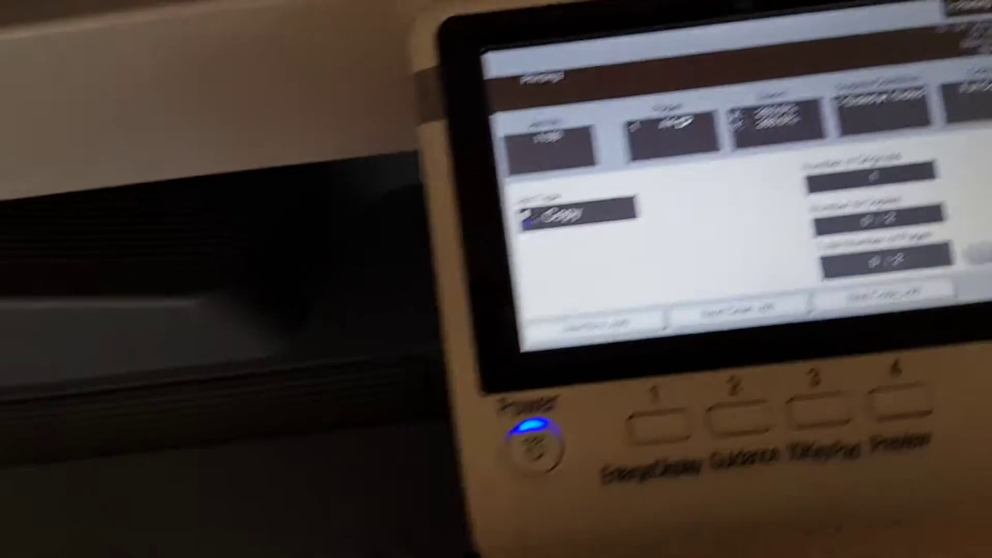